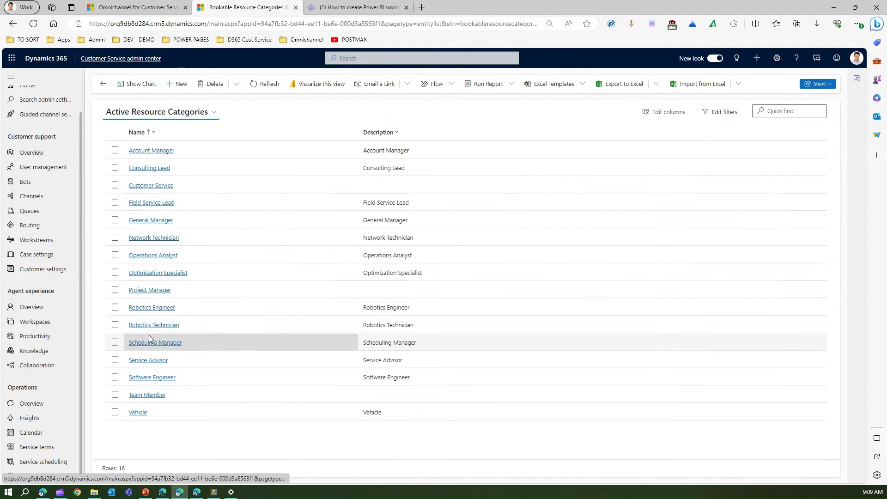
In the Software Engineer resource category, start a new role competency requirement from the Skills grid.
left_click(163, 376)
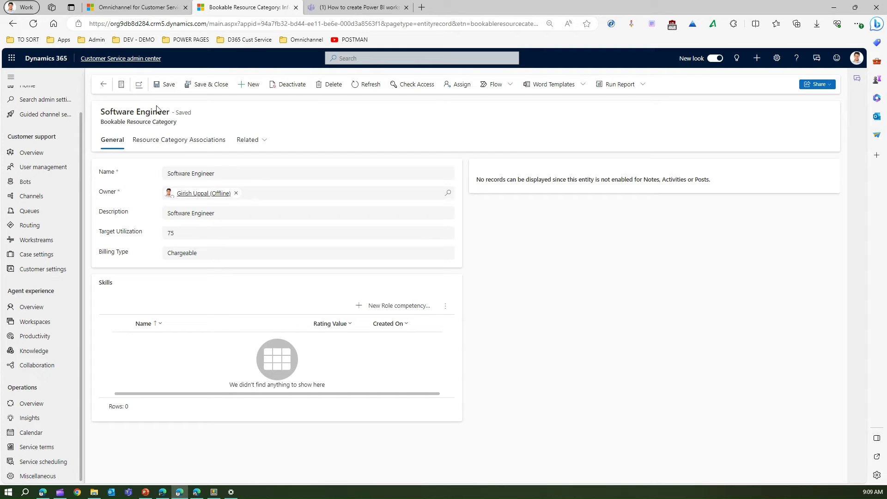
left_click_drag(104, 111, 158, 111)
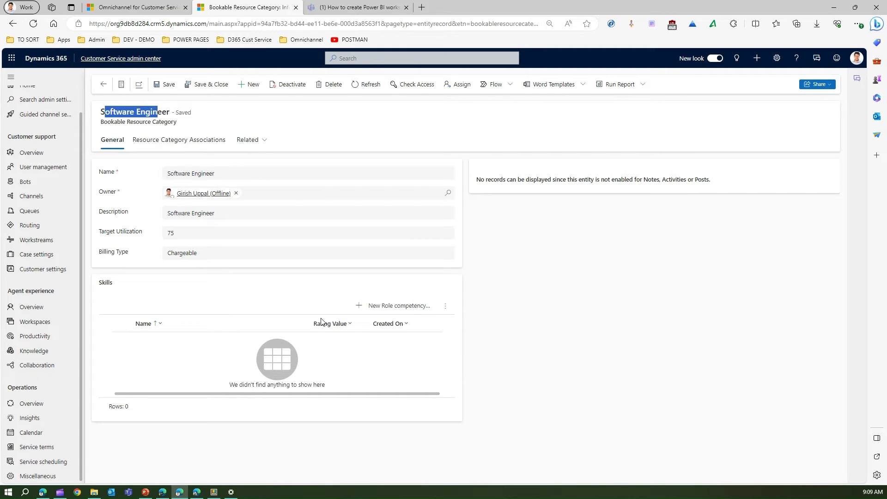
left_click(411, 306)
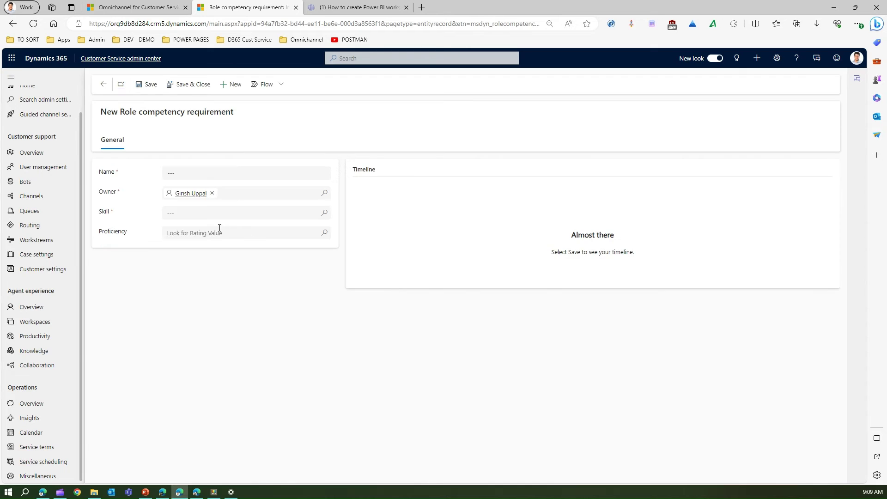
Create requirement 'HTML Fam' with skill HTML at Familiar proficiency, then save and close.
left_click(210, 171)
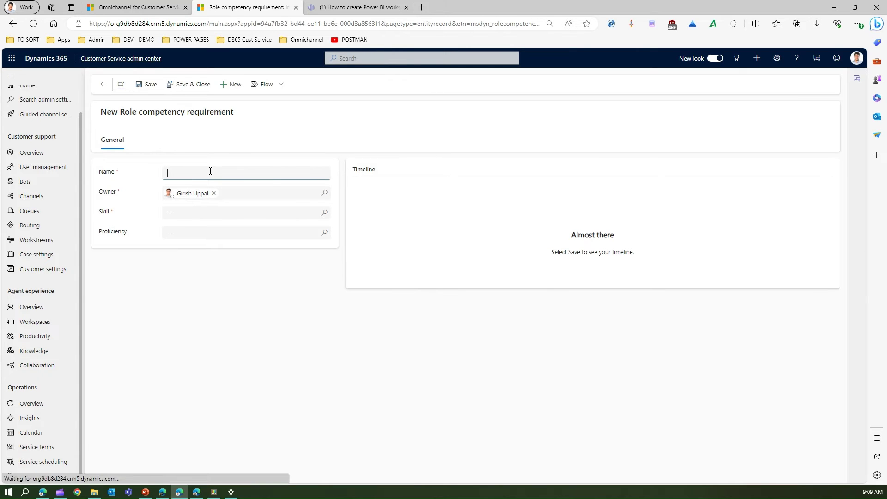
left_click(210, 211)
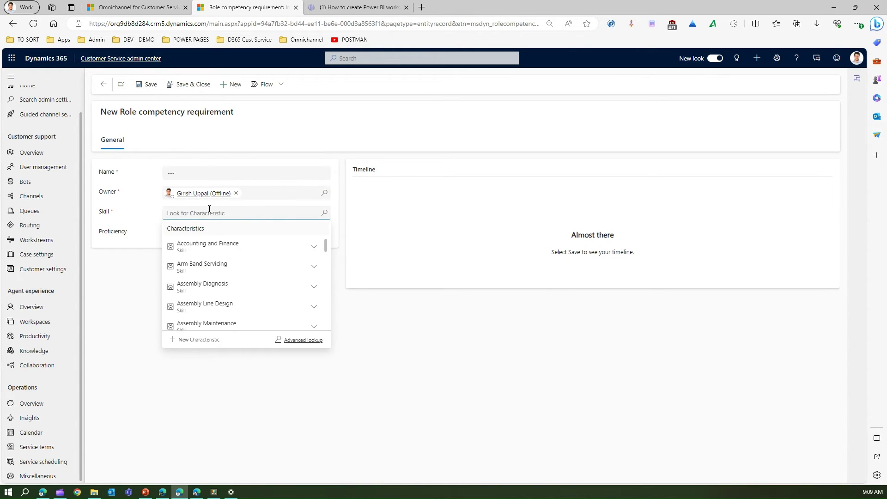
type("c#")
left_click_drag(325, 241, 337, 281)
left_click(224, 287)
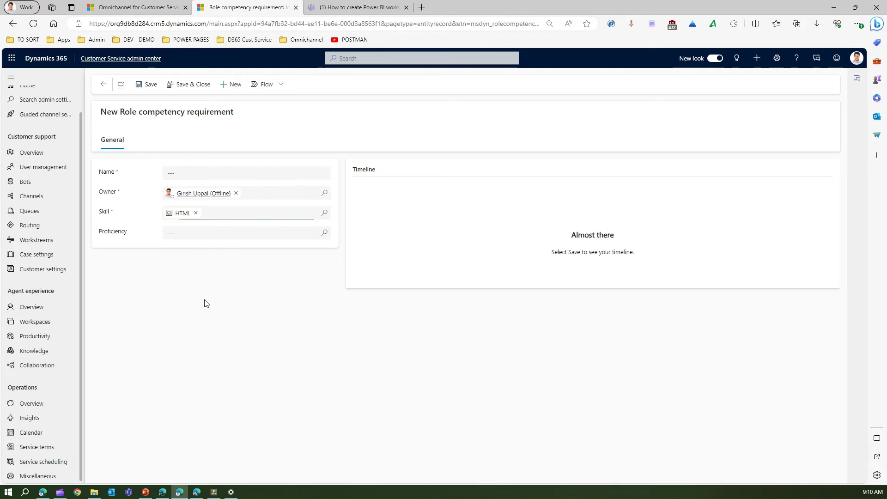
left_click(194, 232)
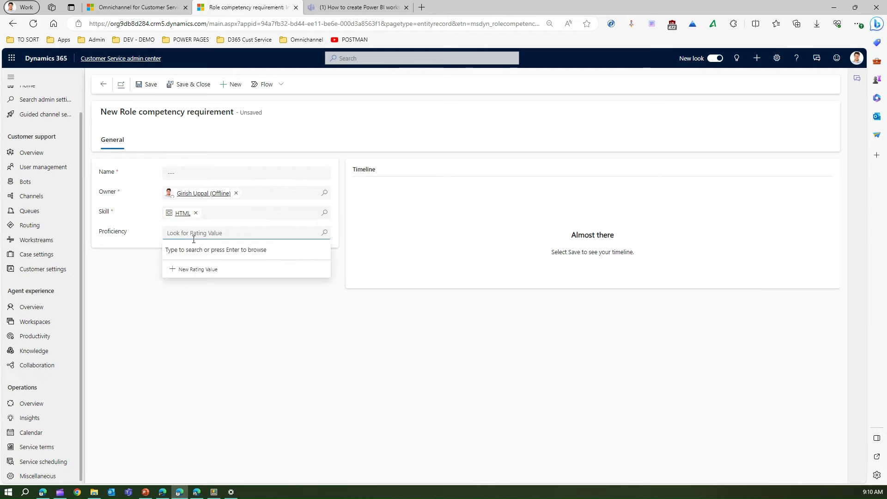
left_click(192, 267)
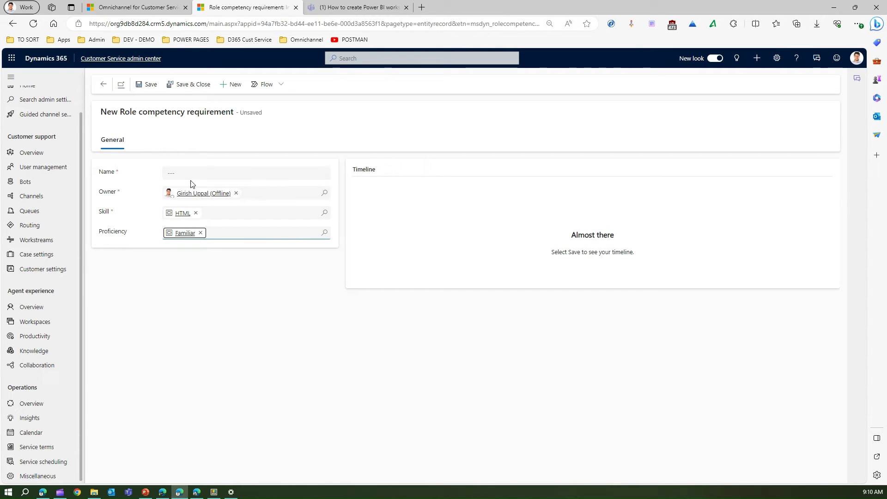
left_click(178, 172)
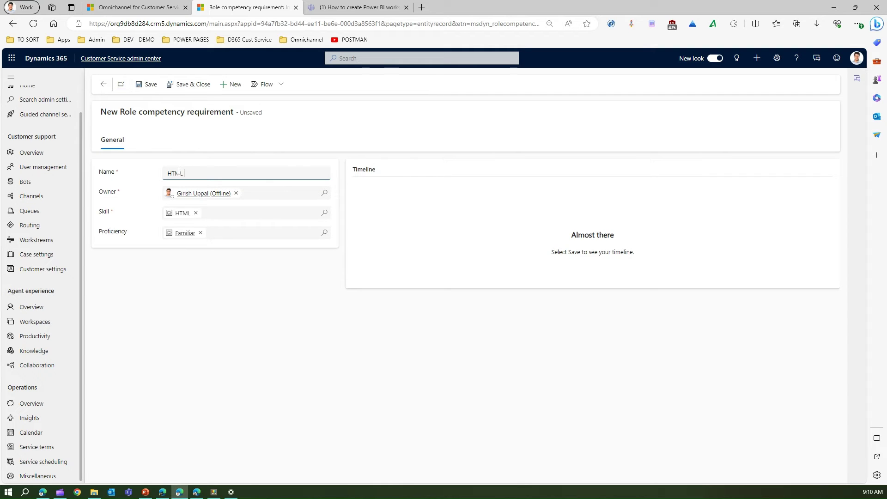
type("HTML Fam")
left_click(187, 84)
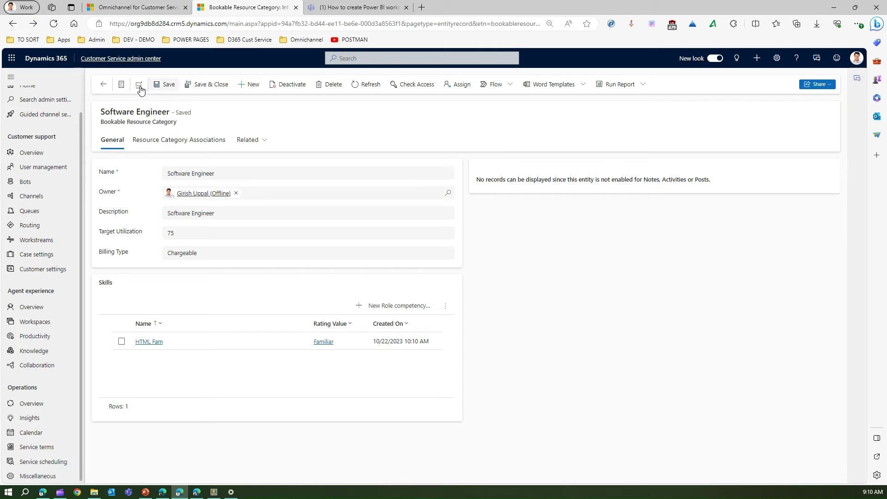
Save and close the Software Engineer category, then go to User management.
left_click(204, 85)
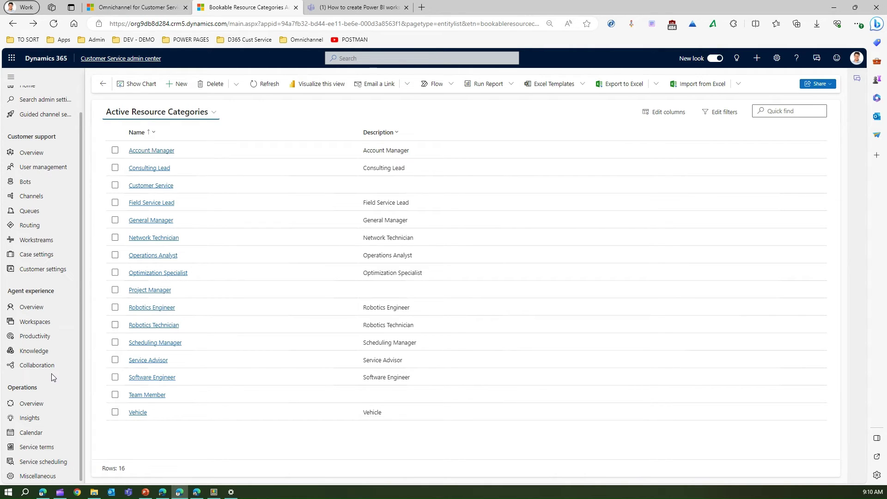
left_click(56, 167)
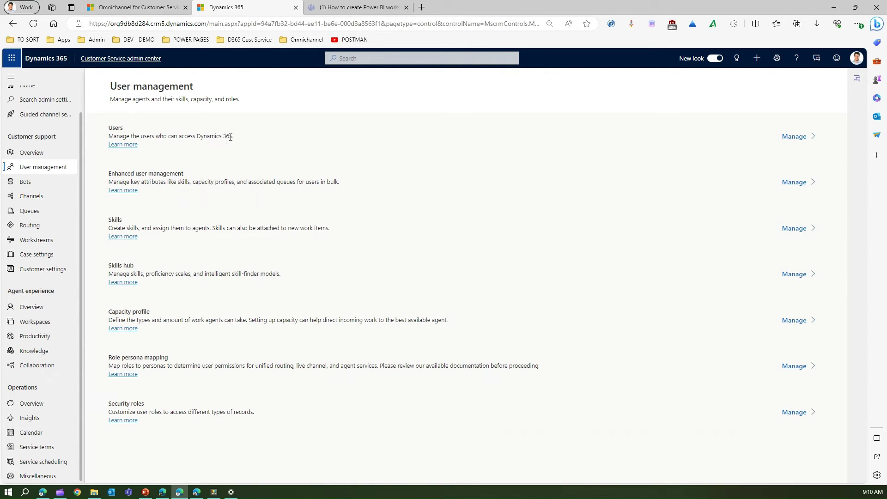
left_click(799, 137)
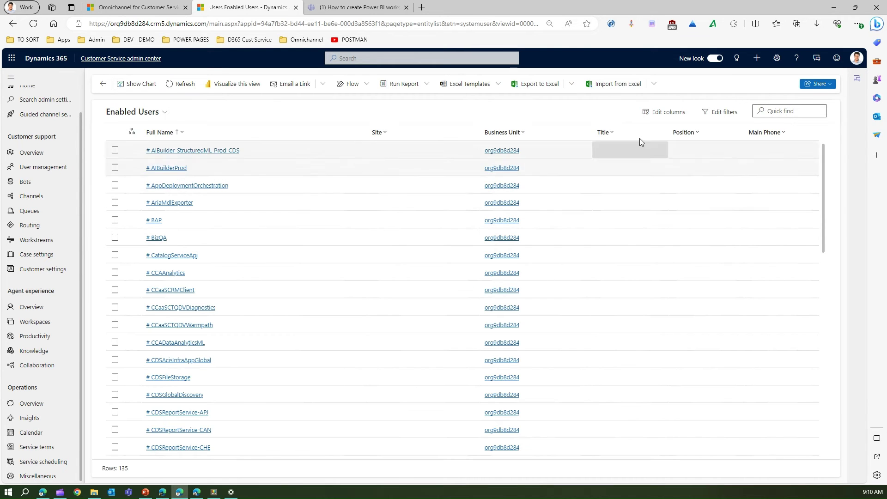
left_click(796, 111)
type("girish")
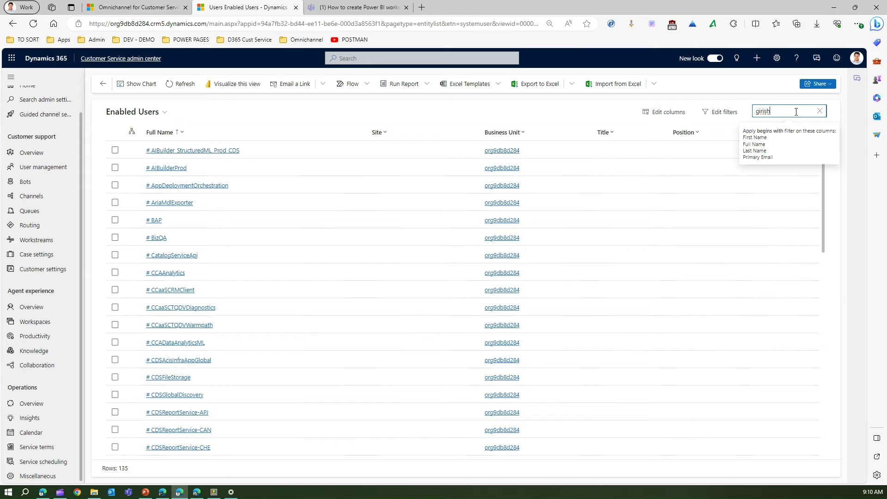
key("Return")
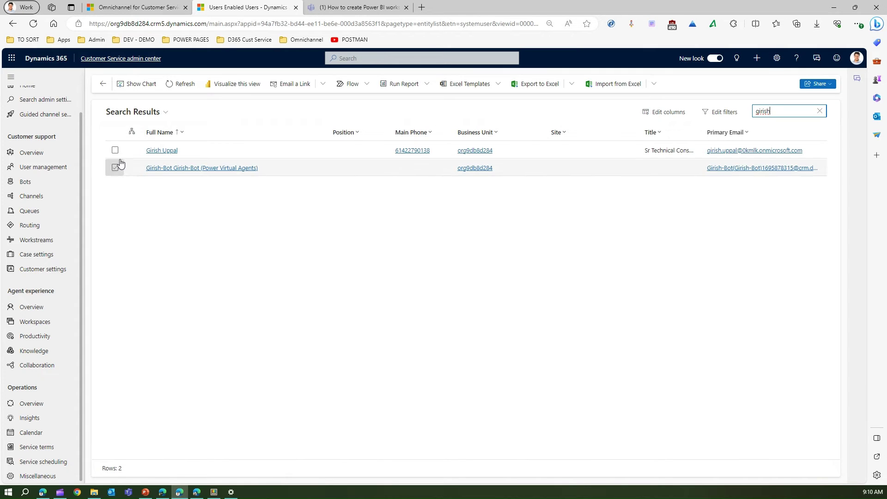
left_click(154, 152)
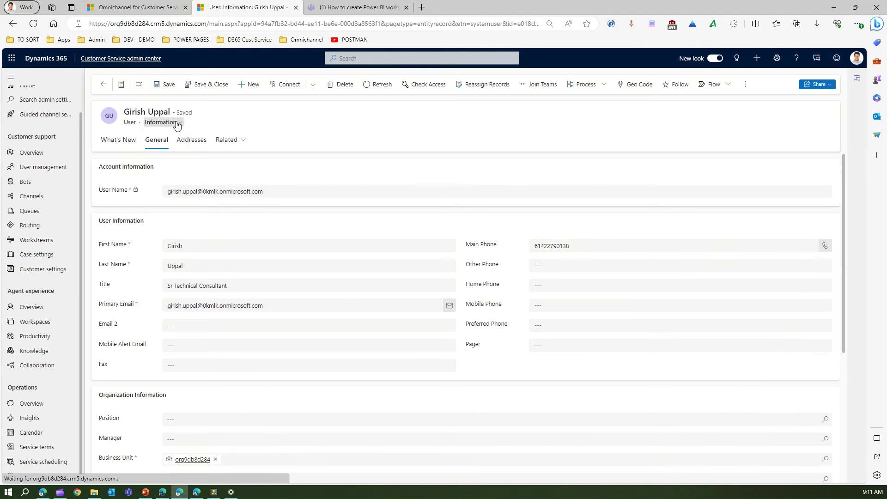
left_click(177, 123)
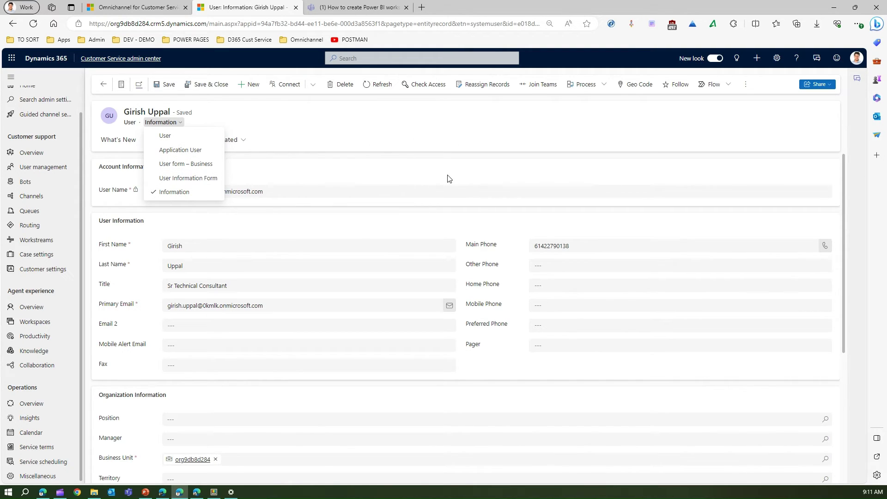
left_click(60, 168)
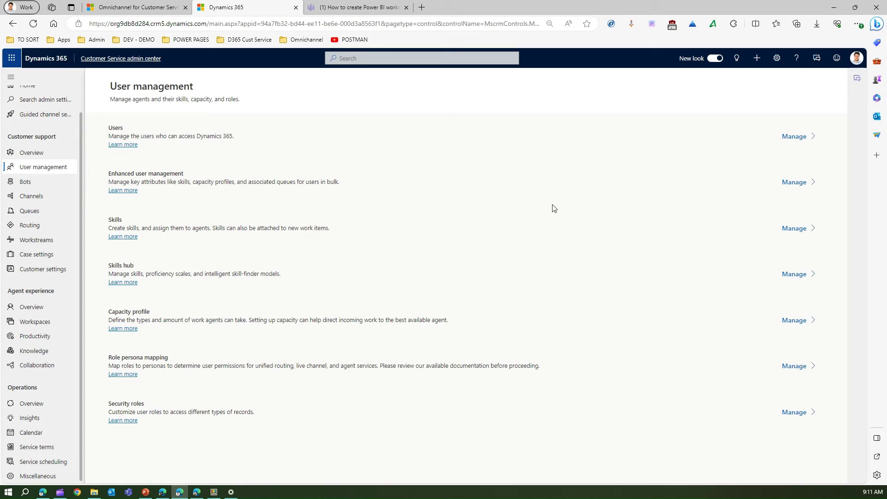
In enhanced user management, select the first agent and review the Update user attributes options.
left_click(793, 182)
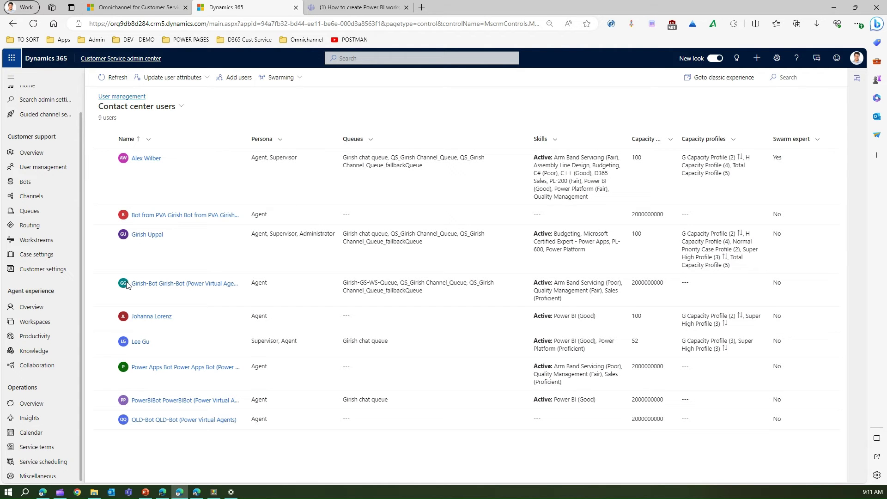
left_click(103, 158)
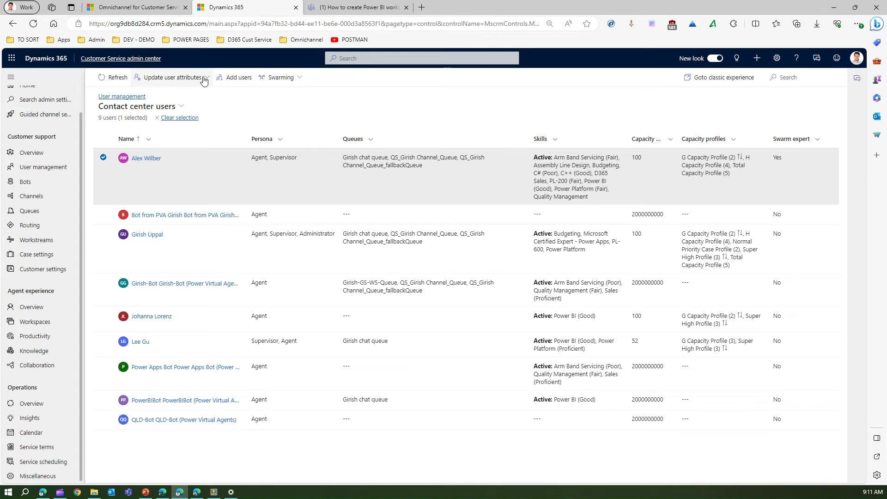
left_click(203, 78)
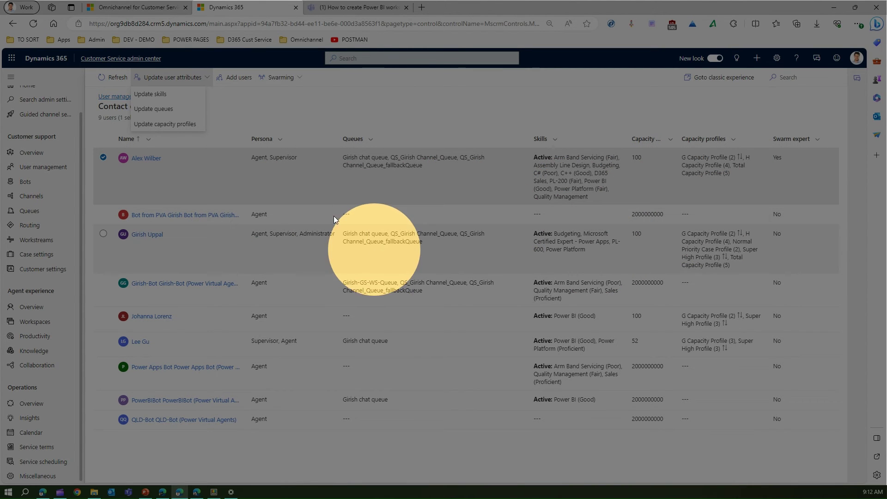
left_click(365, 126)
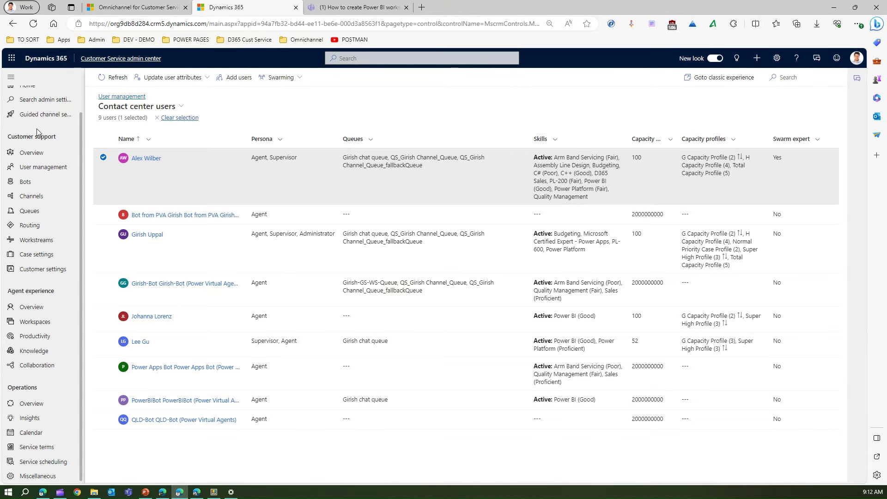
Search the admin settings for 'bookable' and go to Service scheduling.
left_click(32, 102)
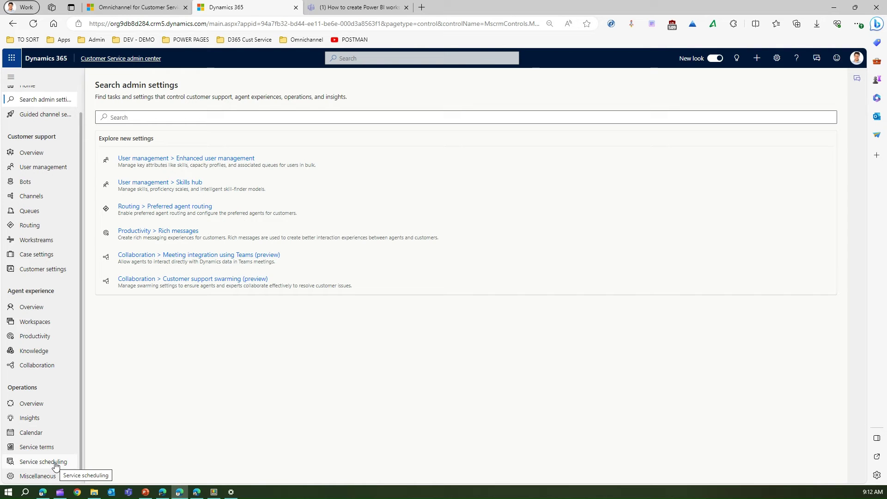
left_click(122, 118)
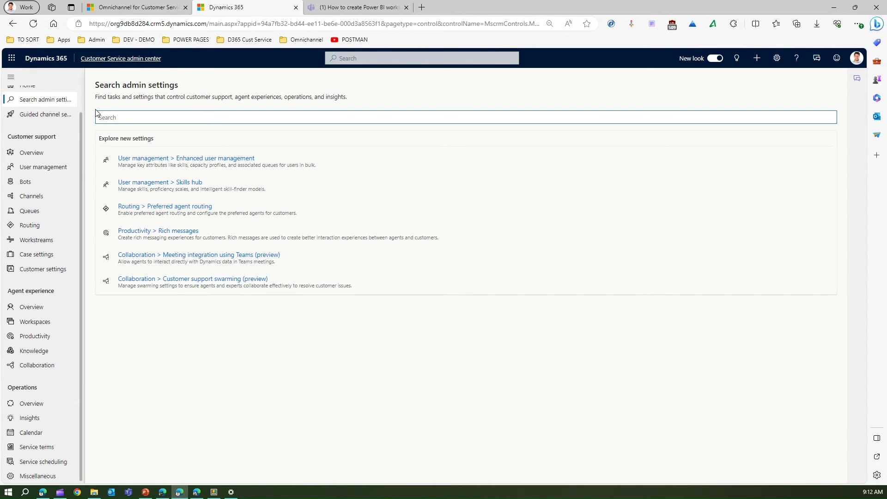
type("boookba")
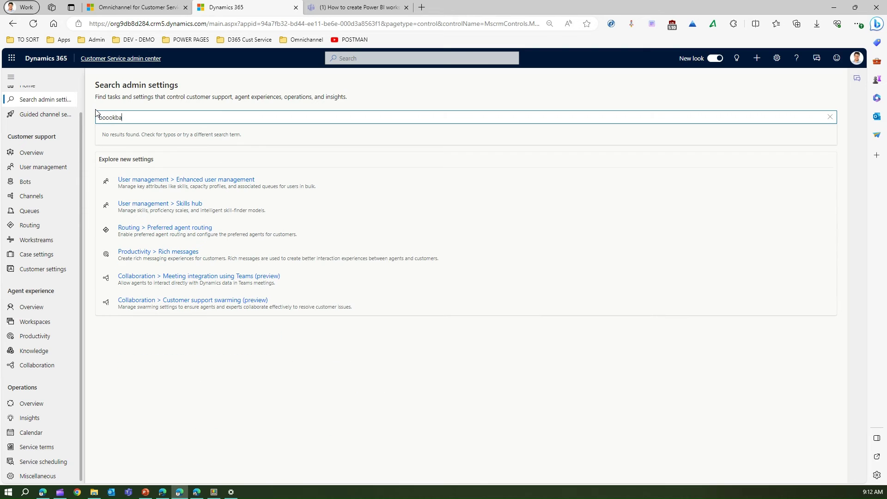
key("BackSpace")
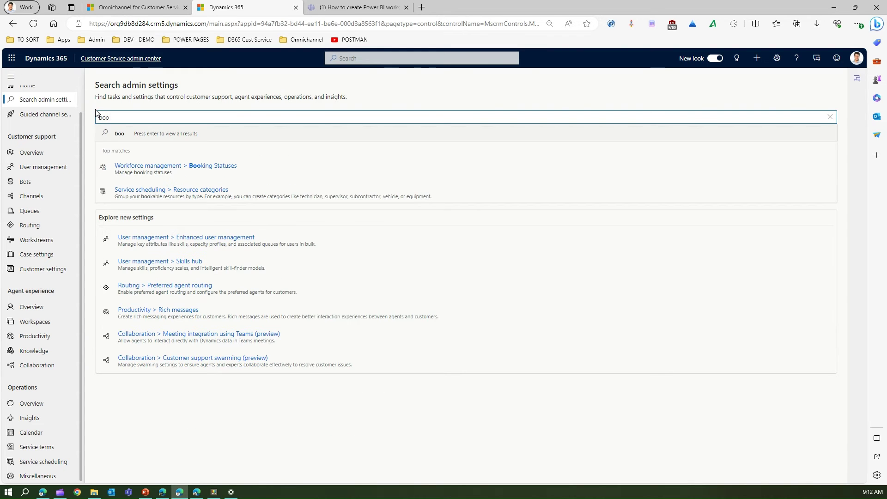
type("kable")
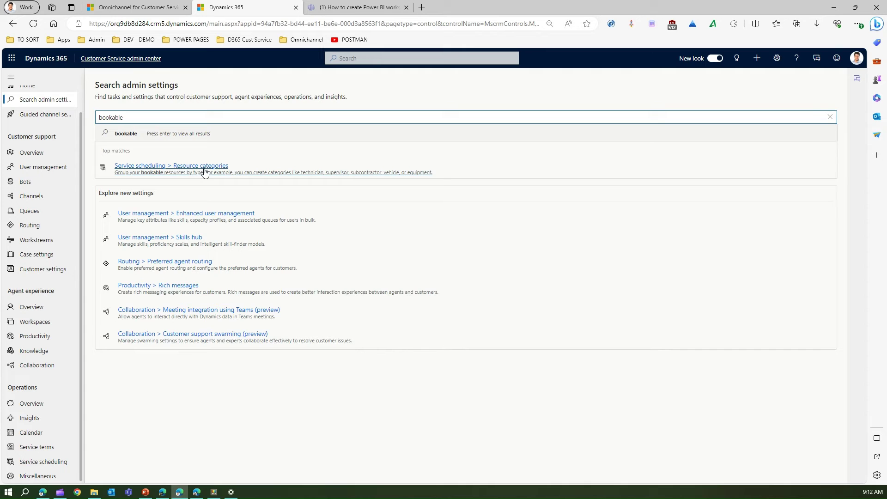
left_click(36, 469)
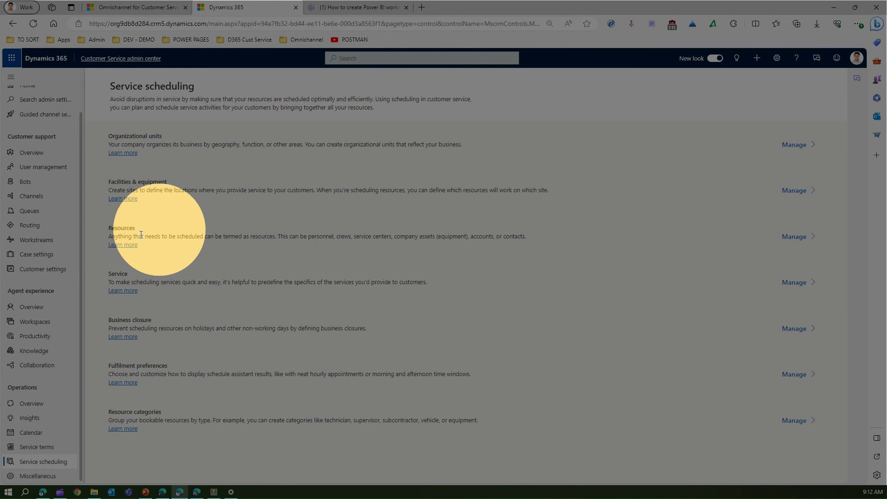
Manage Resources to show the 89 Active Bookable Resources.
left_click_drag(108, 236, 234, 244)
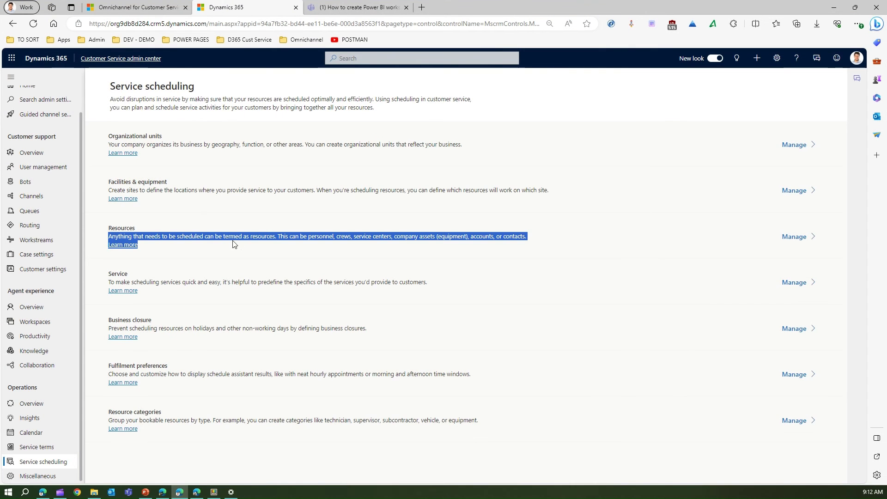
left_click(313, 257)
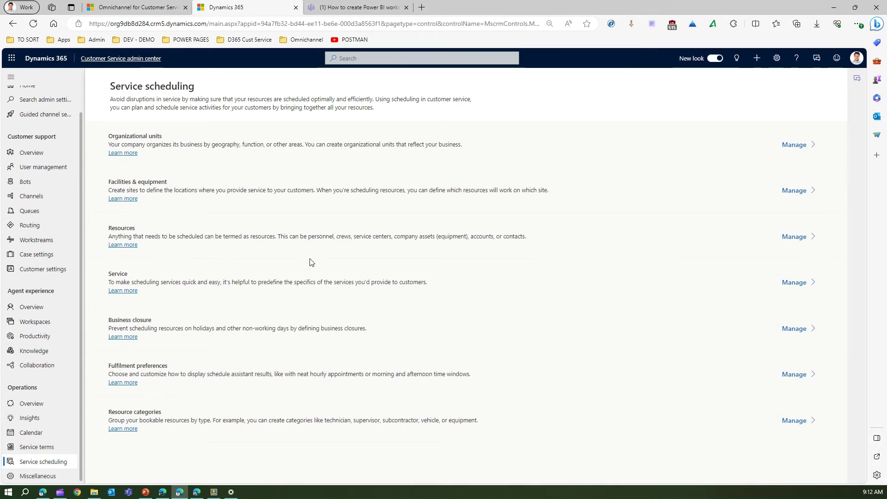
left_click(791, 238)
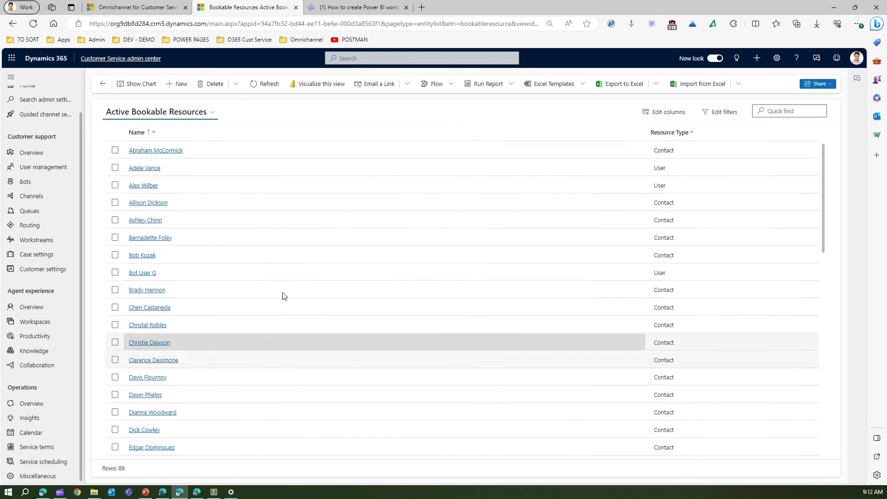
left_click(181, 85)
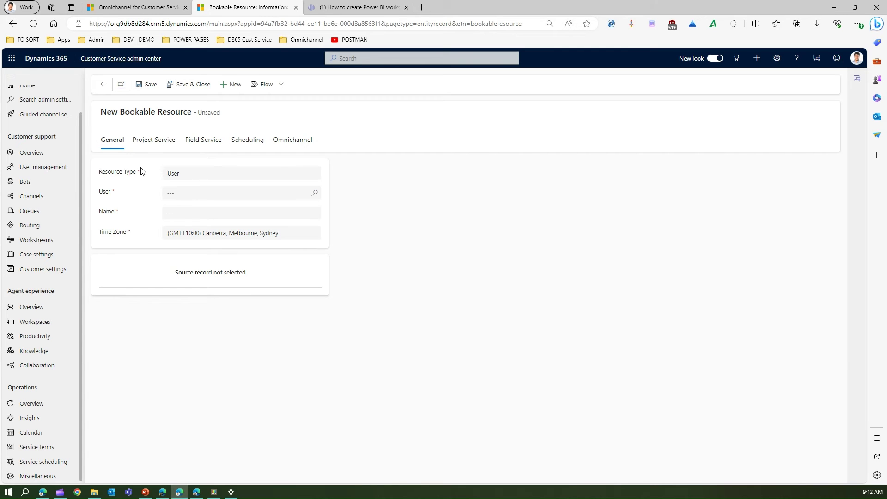
left_click(197, 193)
key("Return")
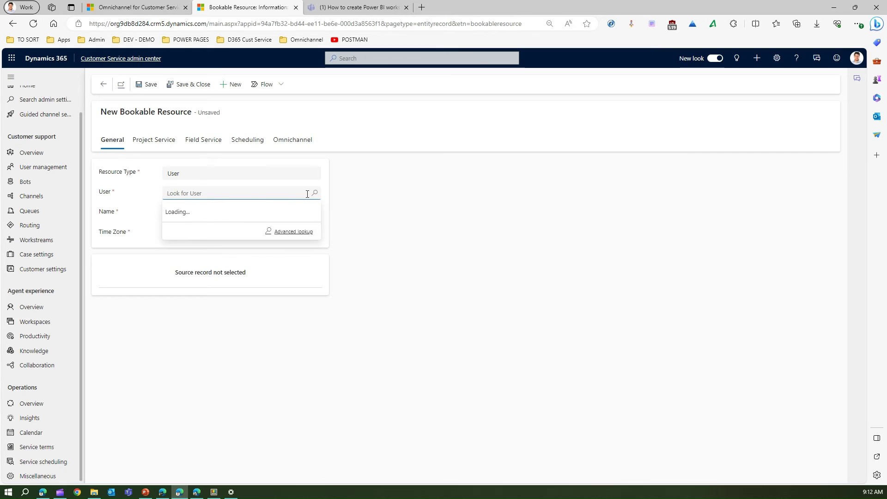
type("ade")
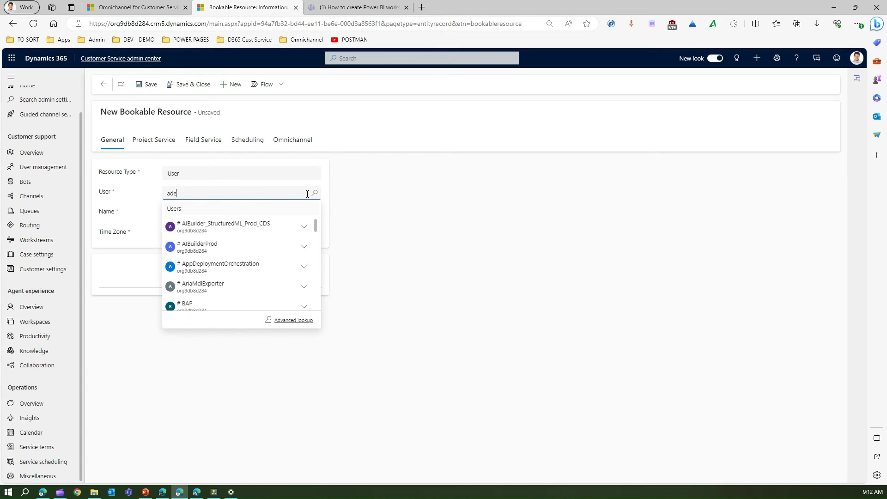
type("l")
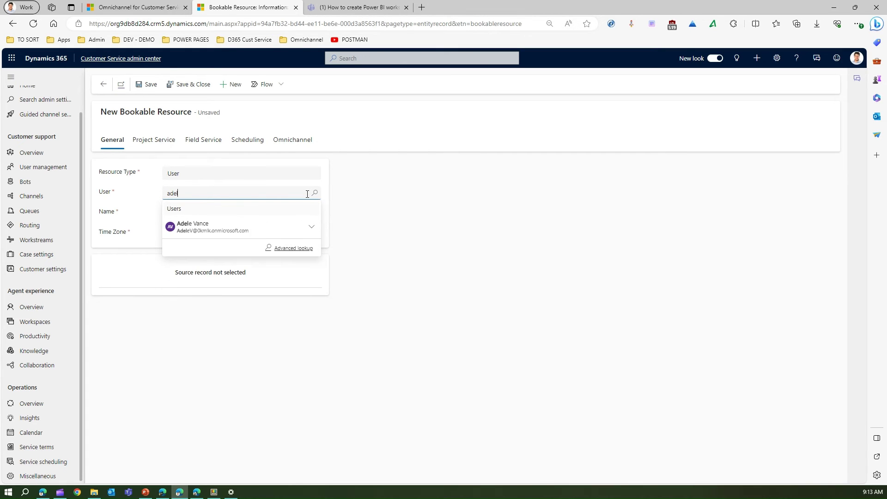
left_click(231, 228)
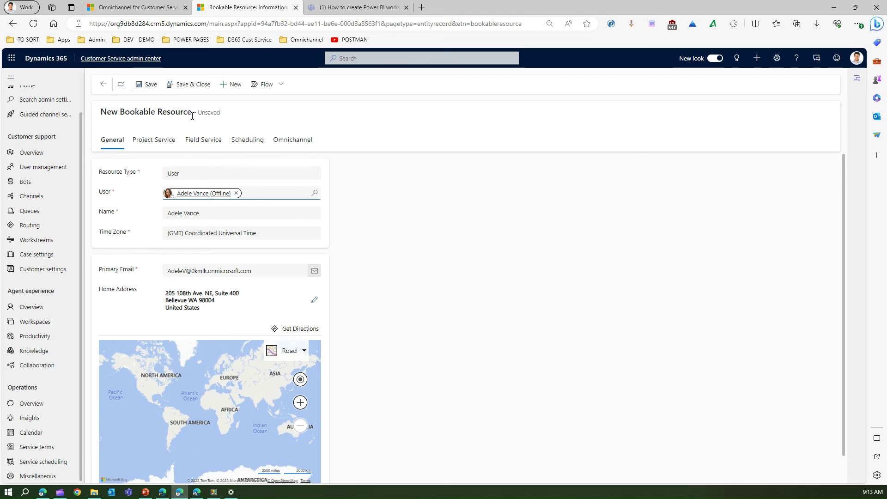
left_click(148, 85)
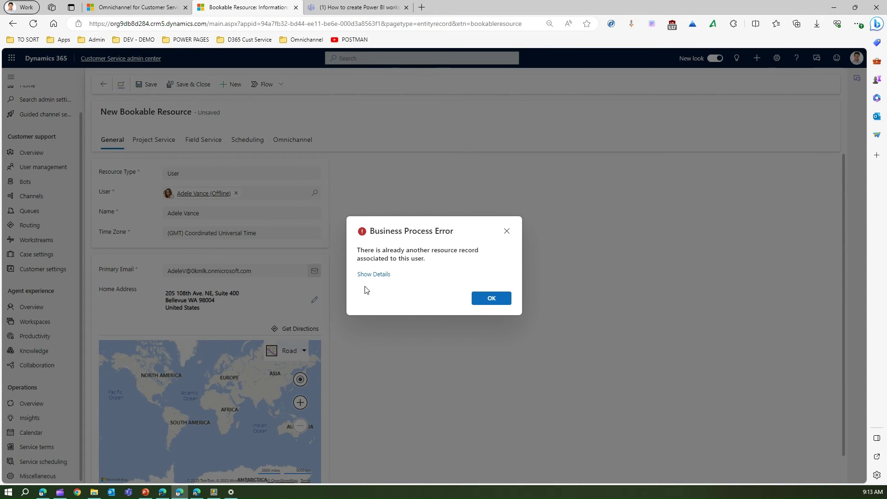
left_click(507, 231)
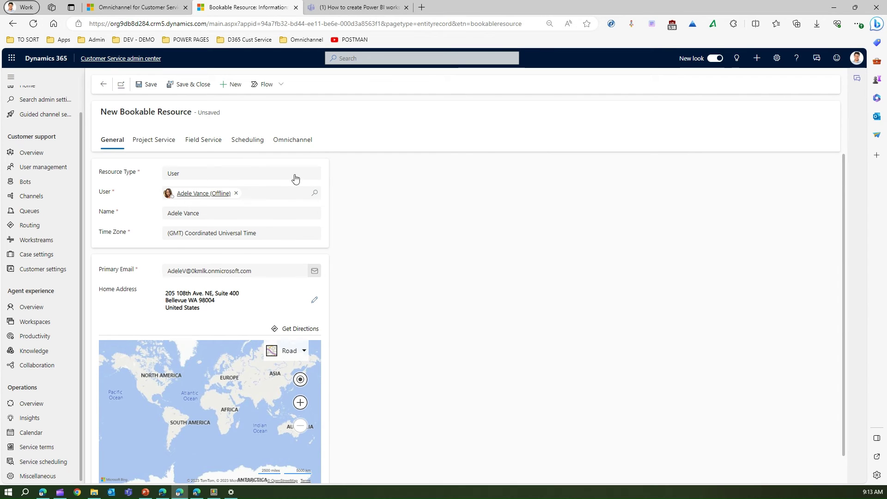
left_click(103, 84)
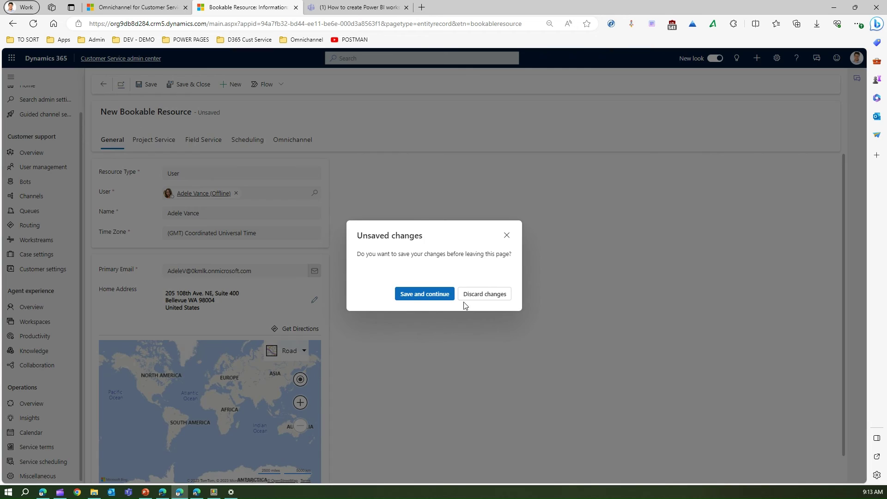
left_click(491, 296)
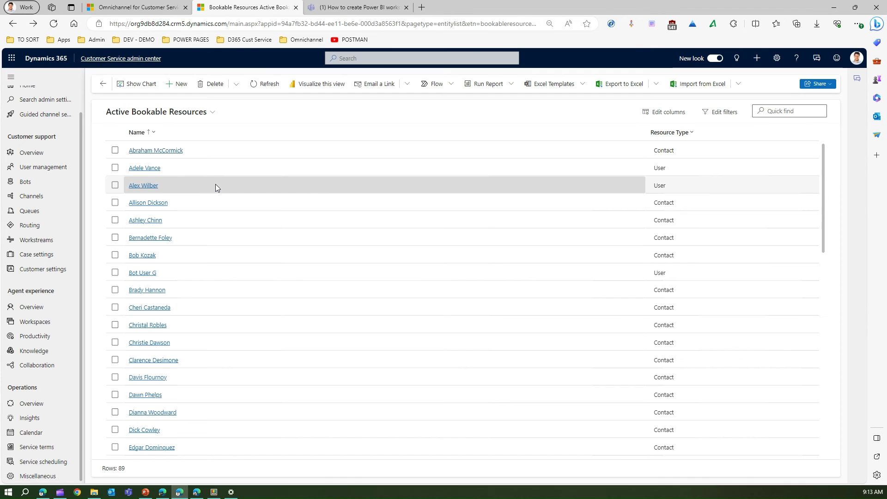
Open the second user resource's record and view its October 2023 Work Hours calendar.
left_click(138, 170)
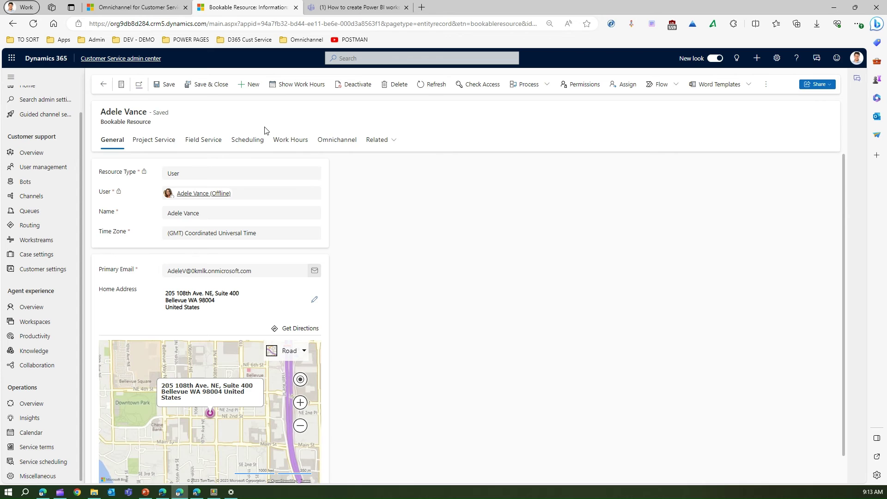
left_click(341, 144)
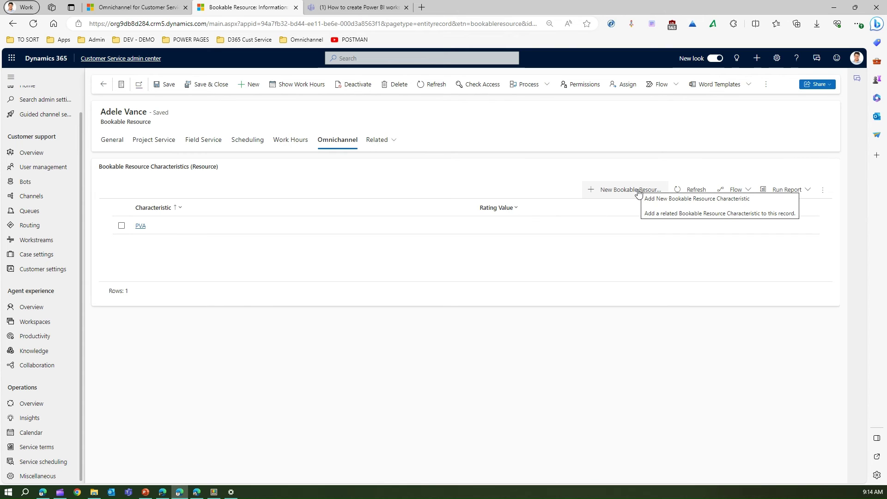
left_click(305, 139)
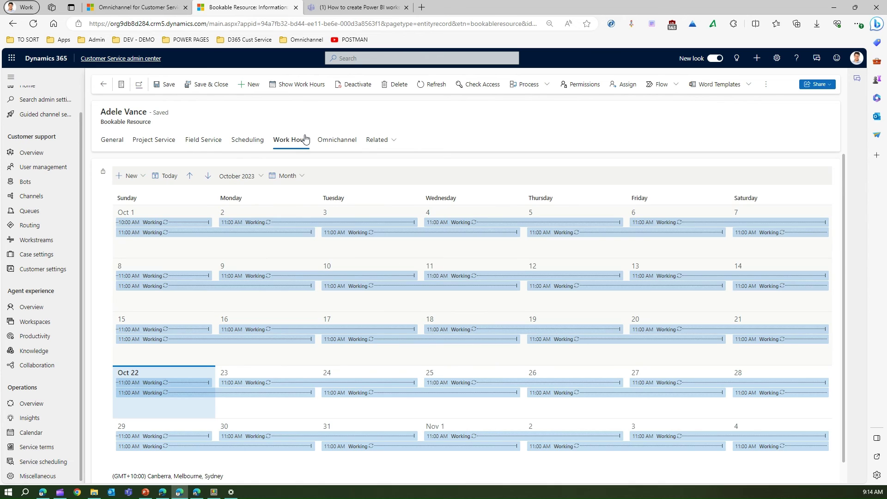
Edit only the October 23 shift, adding breaks at 12:00–12:30 PM and 6:15–6:45 PM, and save.
left_click(280, 384)
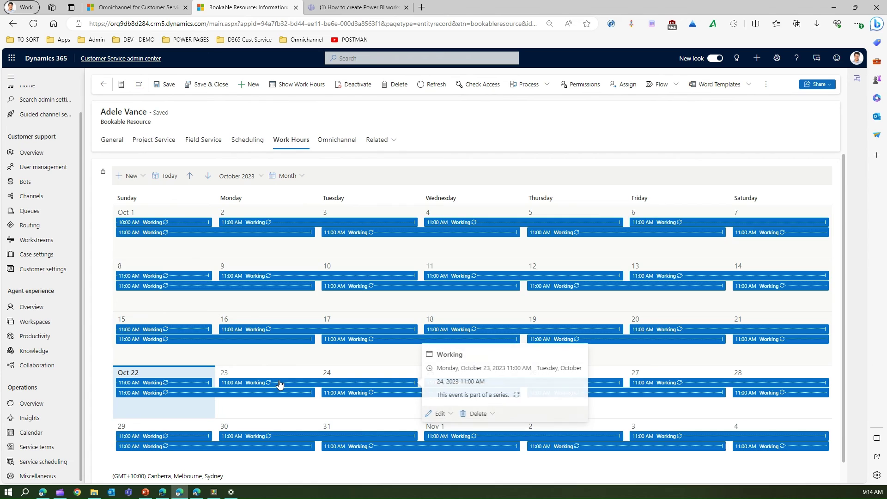
left_click(451, 414)
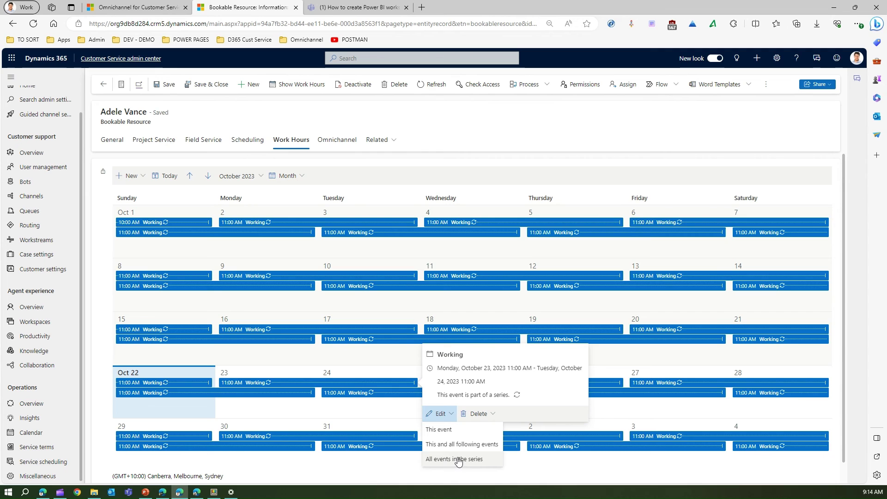
left_click(436, 430)
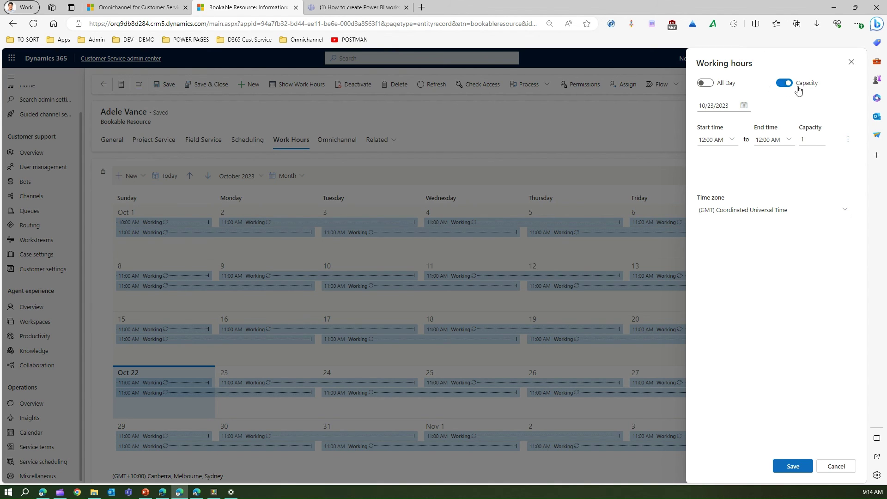
left_click(847, 140)
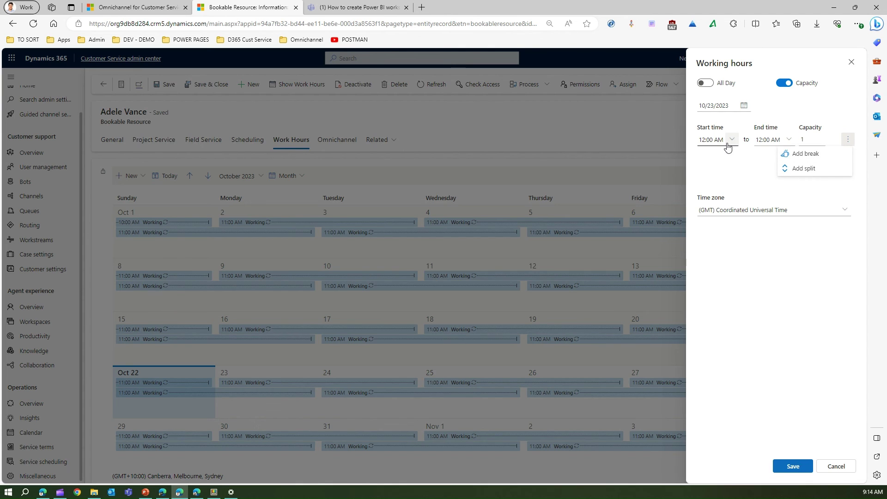
left_click(809, 154)
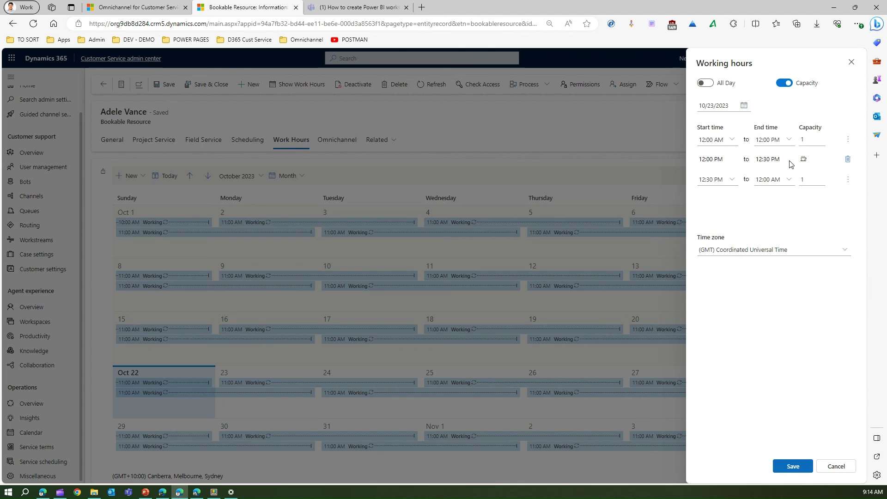
left_click(848, 181)
left_click(823, 193)
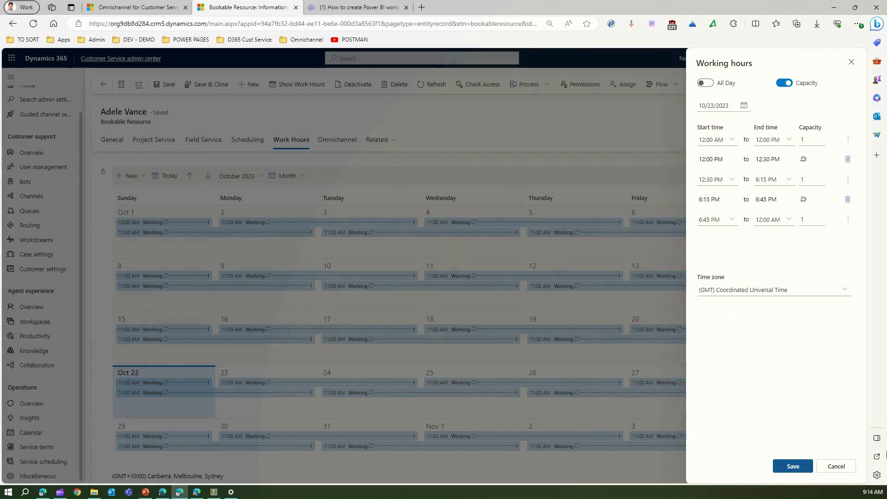
left_click(793, 467)
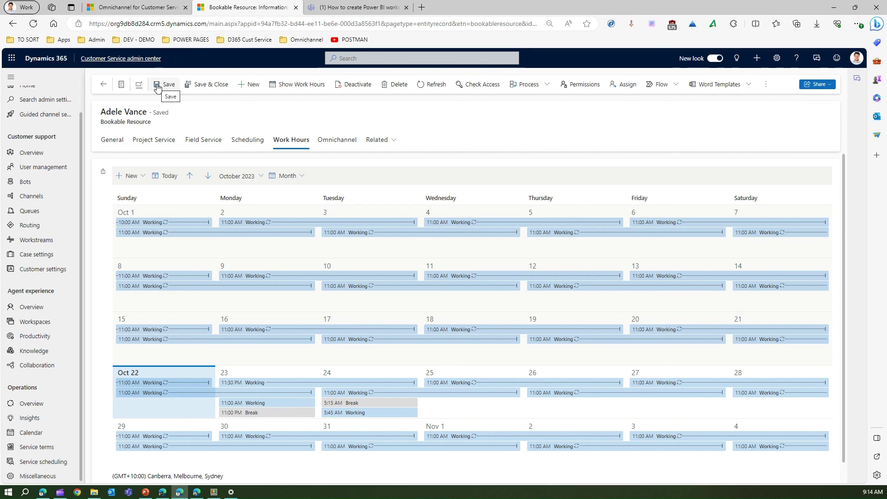
Return to the resources list, start a new Bookable Resource, and browse its Resource Type options.
left_click(103, 86)
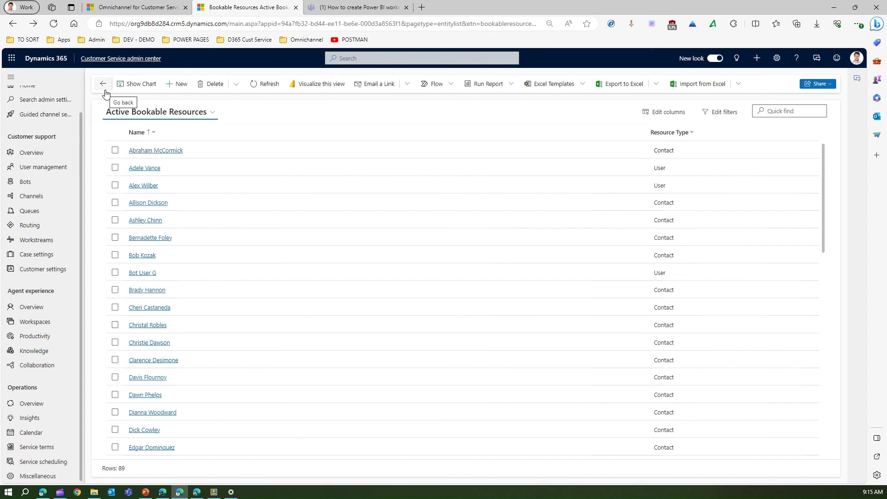
left_click(179, 85)
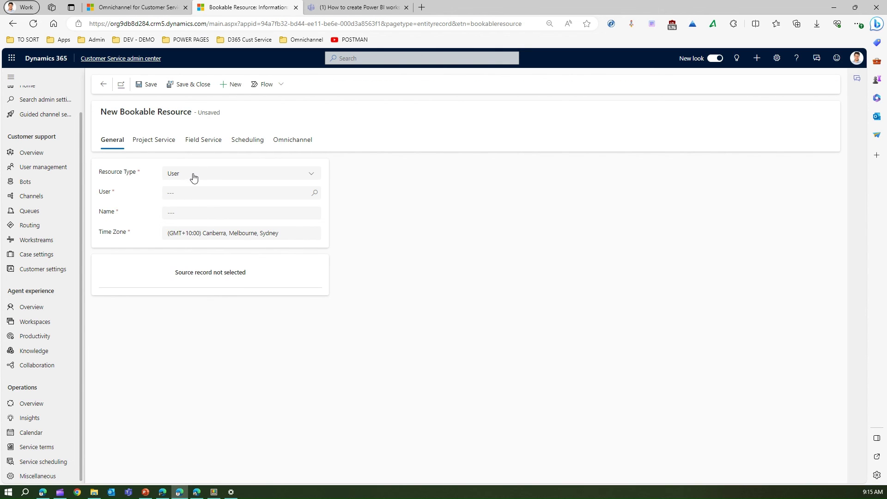
left_click(195, 175)
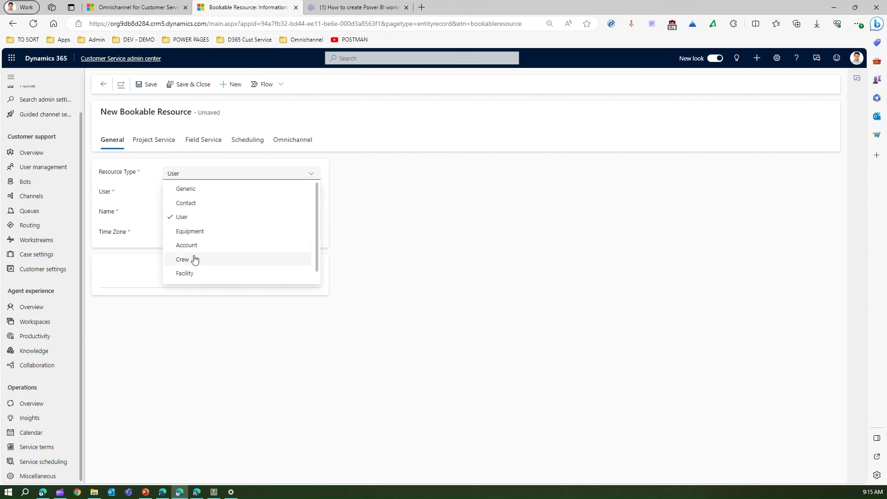
scroll(317, 259, "down", 1)
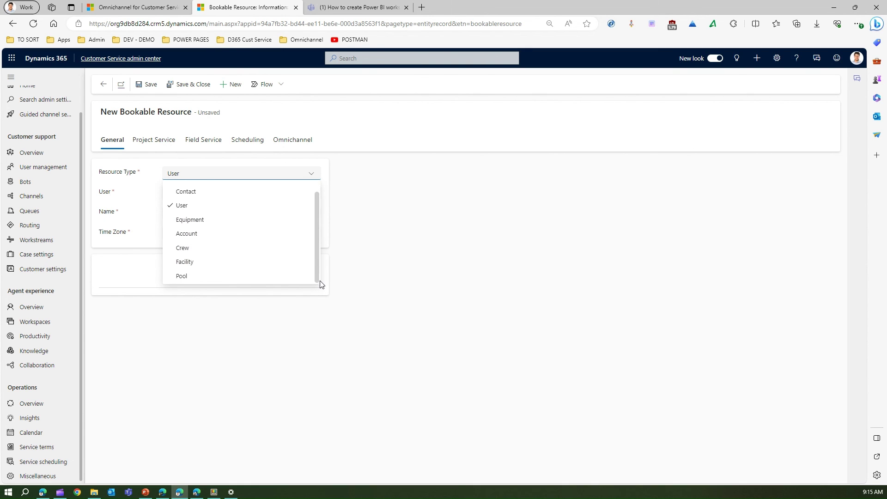